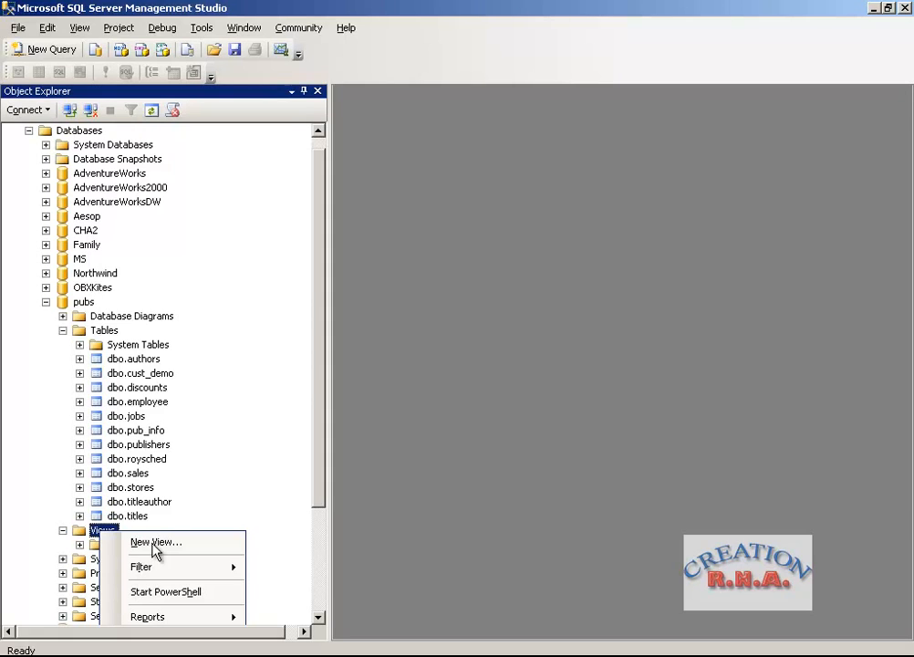
Create a new view in the pubs database containing the authors, titles, titleauthor and publishers tables.
click(155, 543)
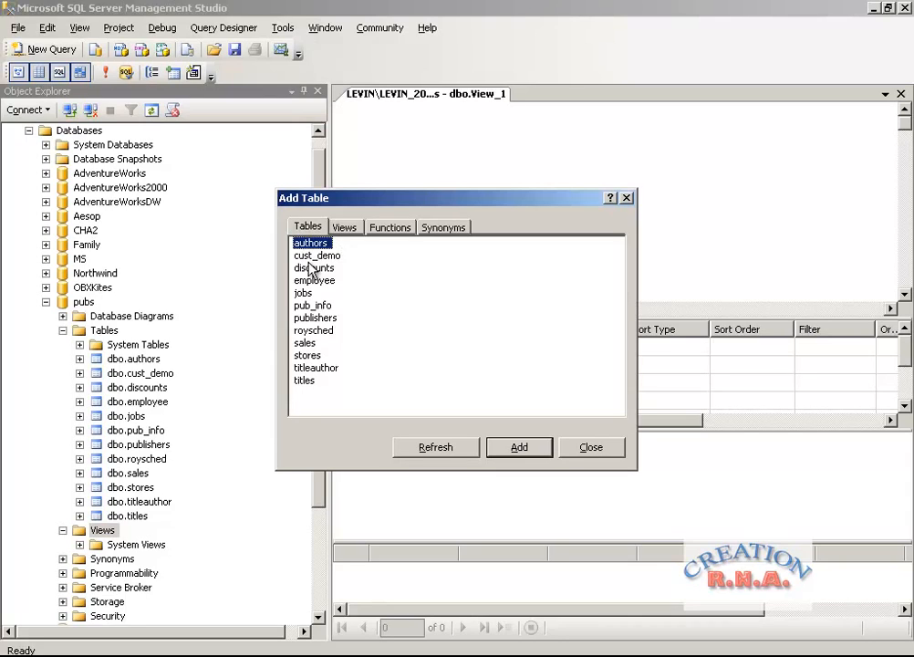
ctrl+click(308, 379)
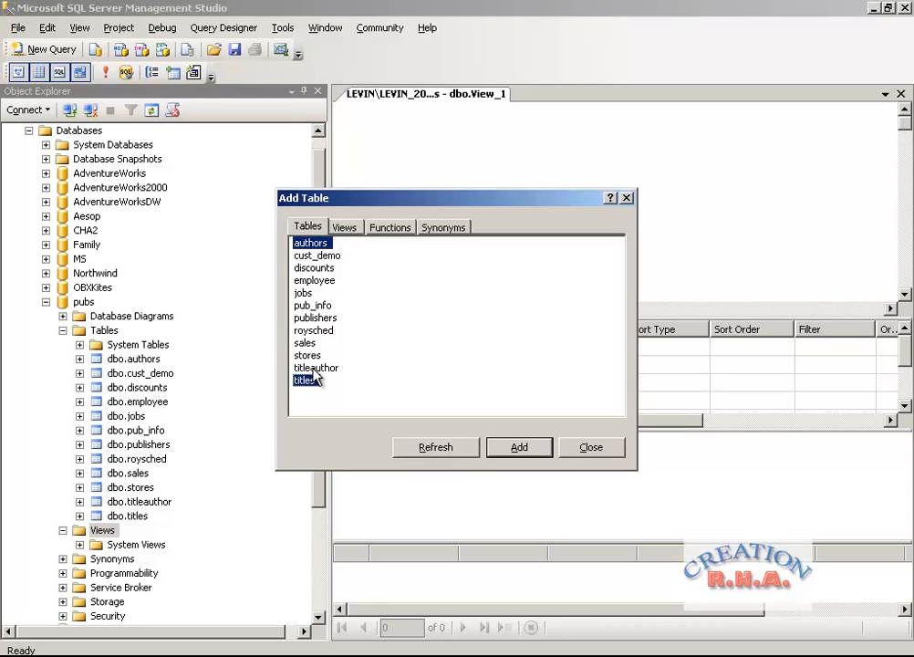
ctrl+click(313, 368)
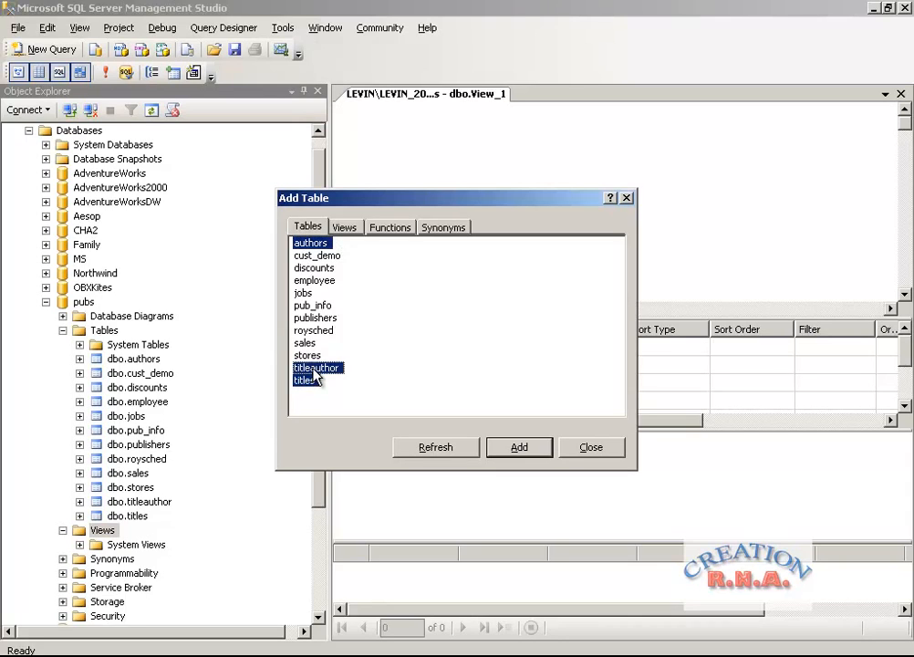
ctrl+click(314, 319)
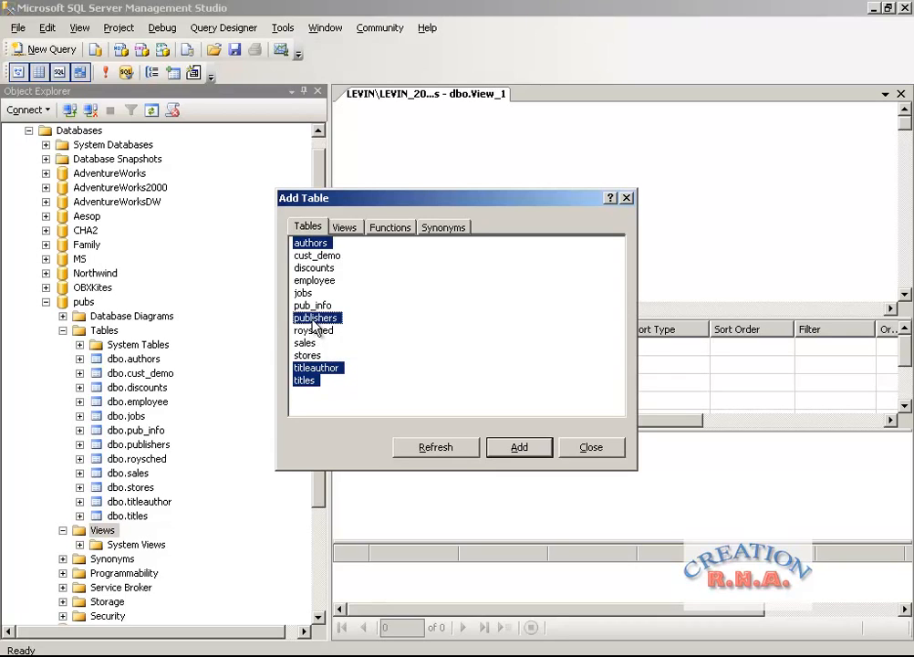
click(511, 447)
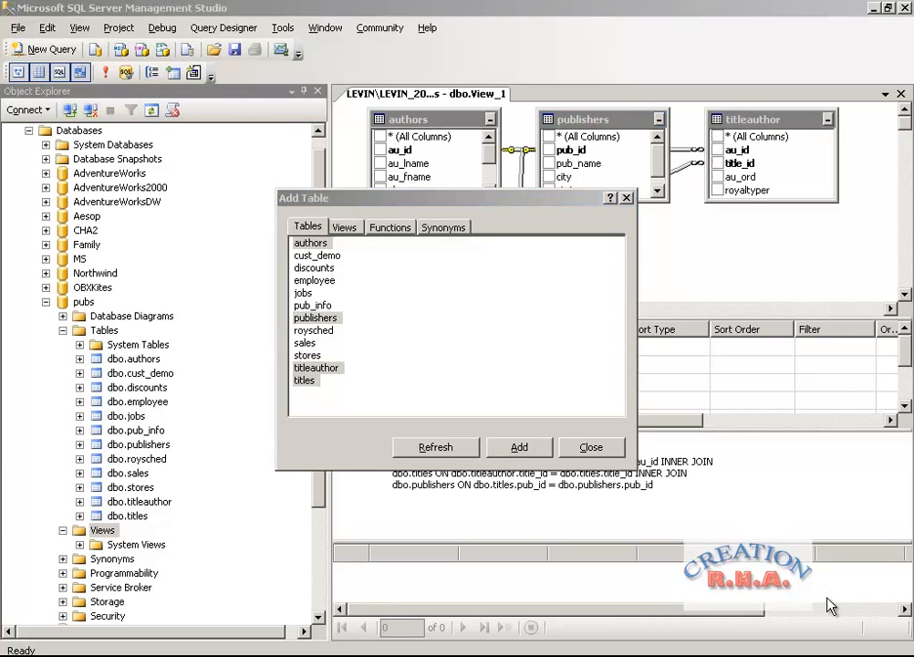
click(588, 447)
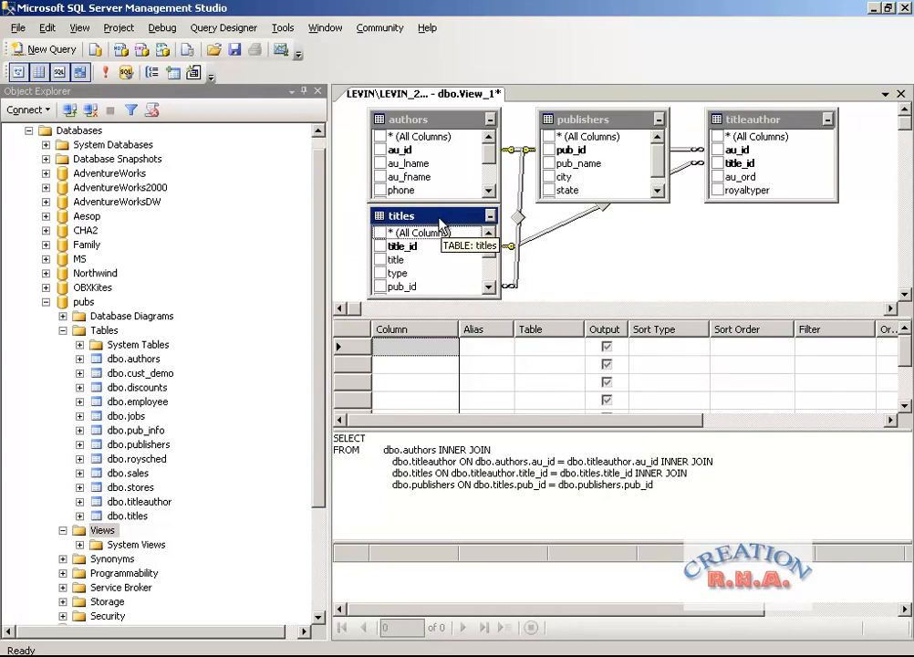
Rearrange the view's diagram so titles sits below titleauthor and publishers sits below authors.
drag(444, 223, 797, 232)
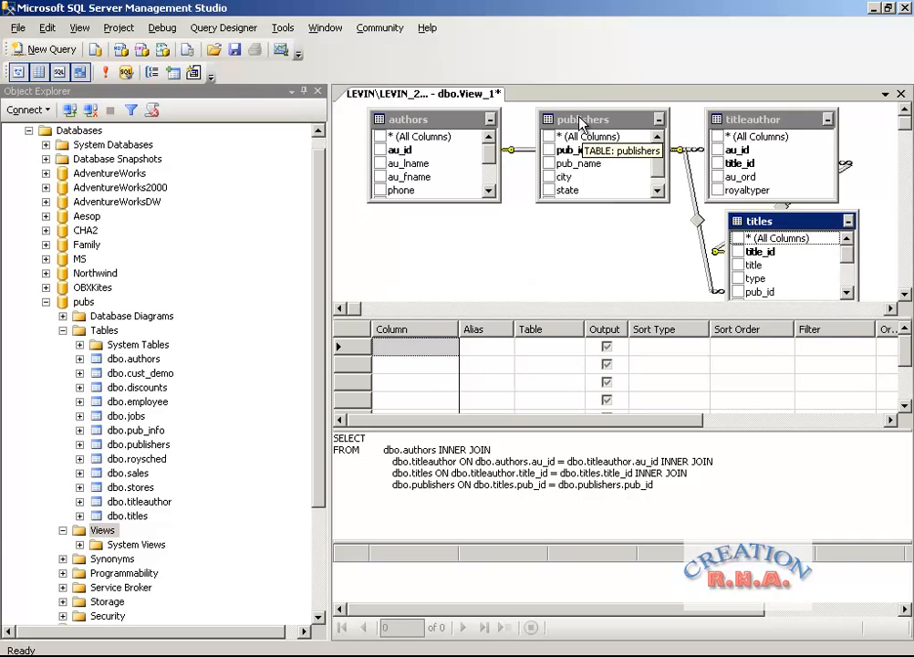
drag(578, 123, 385, 239)
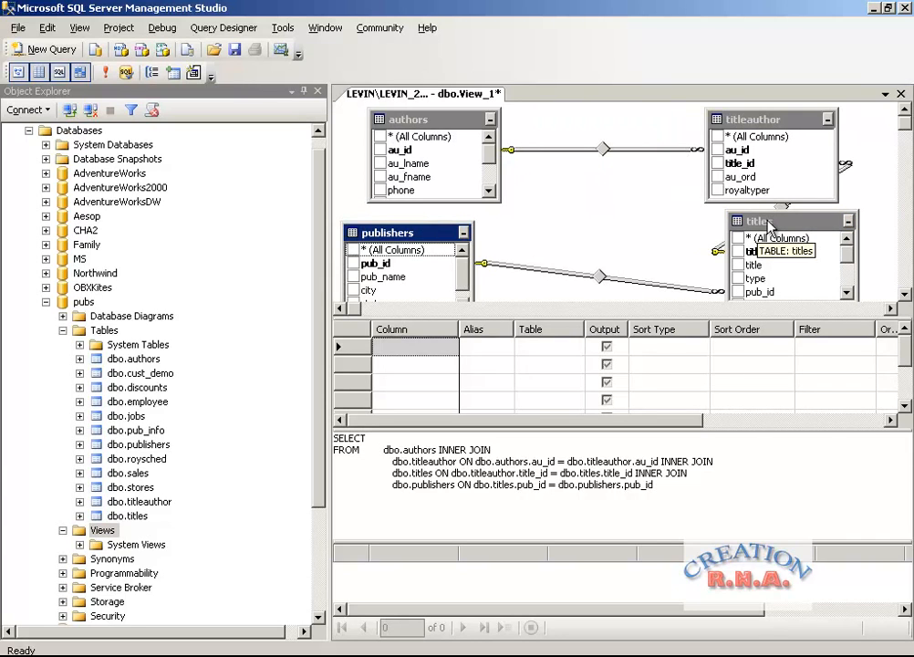
drag(766, 220, 773, 220)
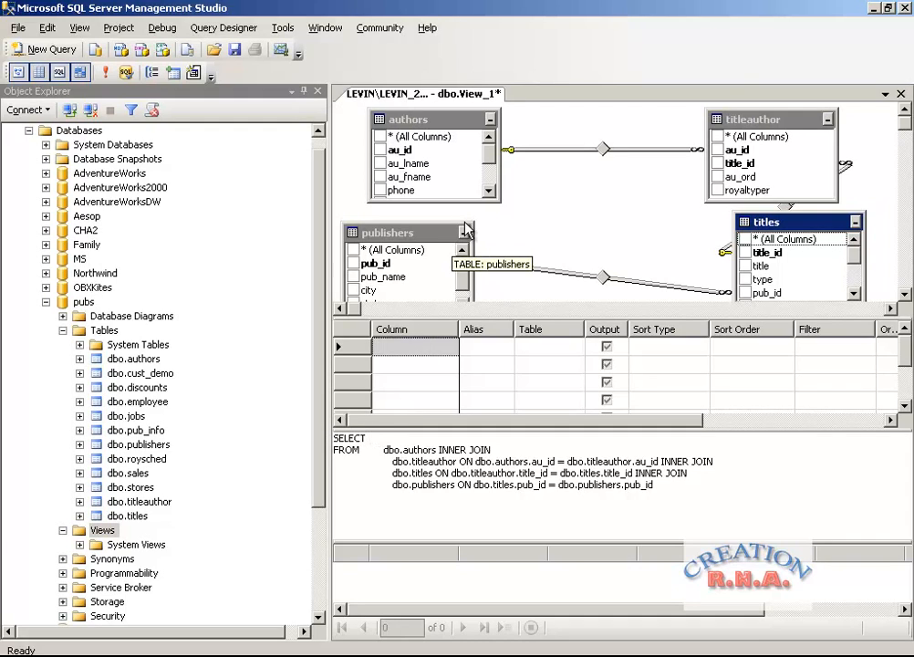
Add the au_lname and au_fname columns of the authors table to the view's output.
click(490, 193)
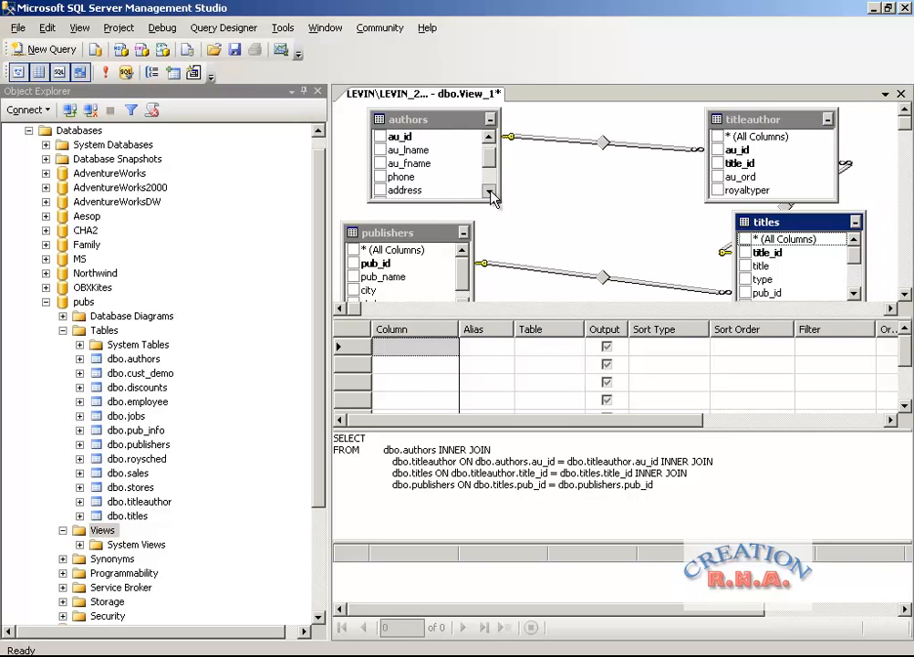
click(380, 149)
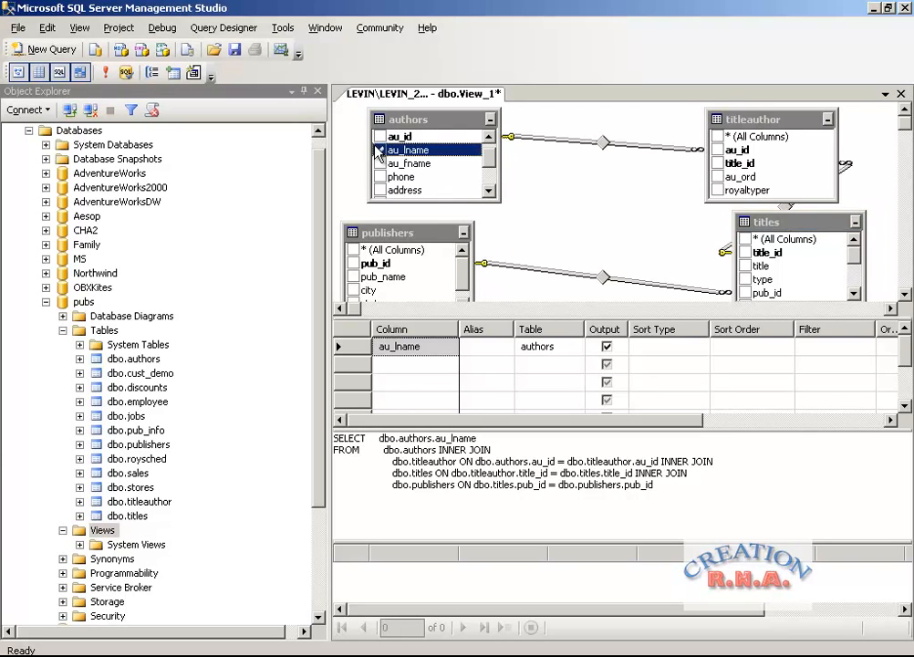
click(380, 164)
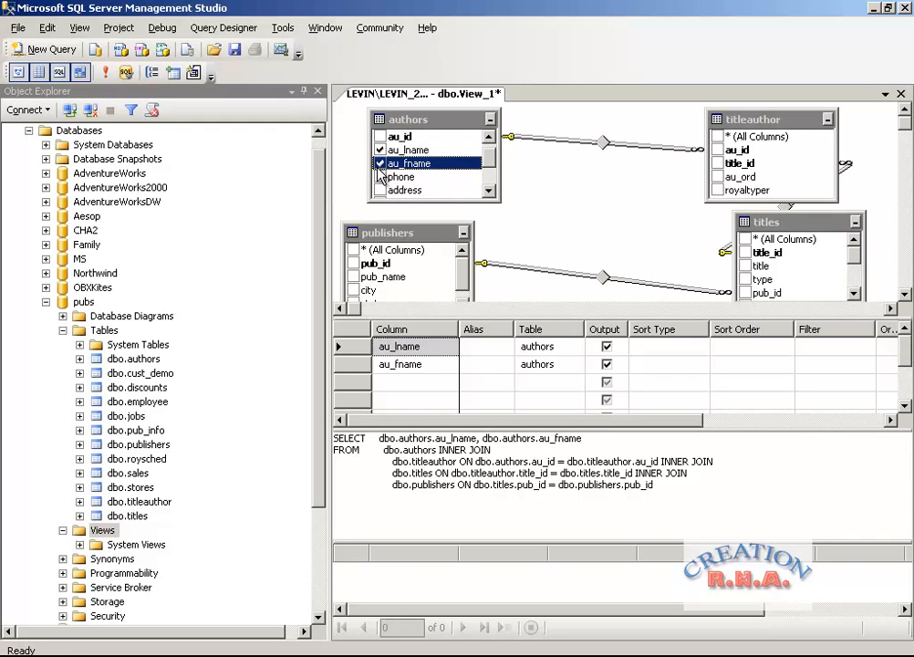
Add pub_name from publishers and state from authors to the view's output, keeping the publishers table below authors.
click(431, 235)
drag(430, 235, 439, 204)
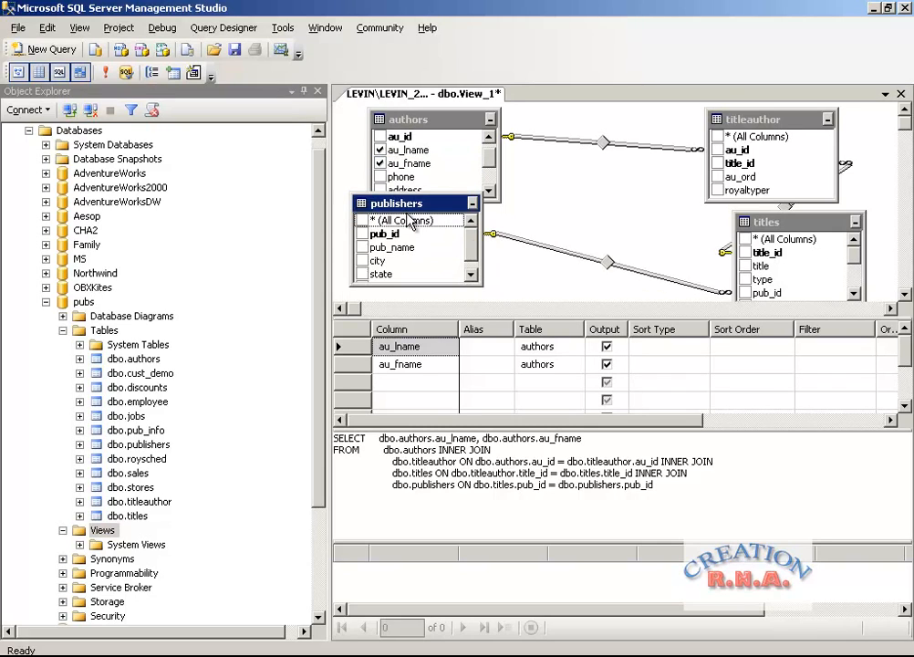
click(362, 247)
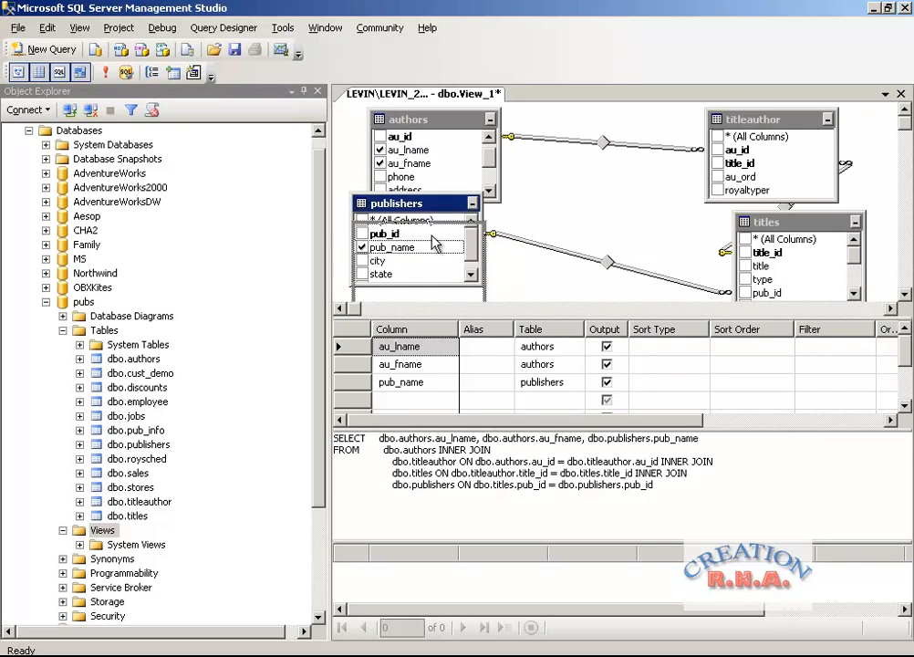
drag(429, 203, 432, 231)
scroll(490, 187, down, 2)
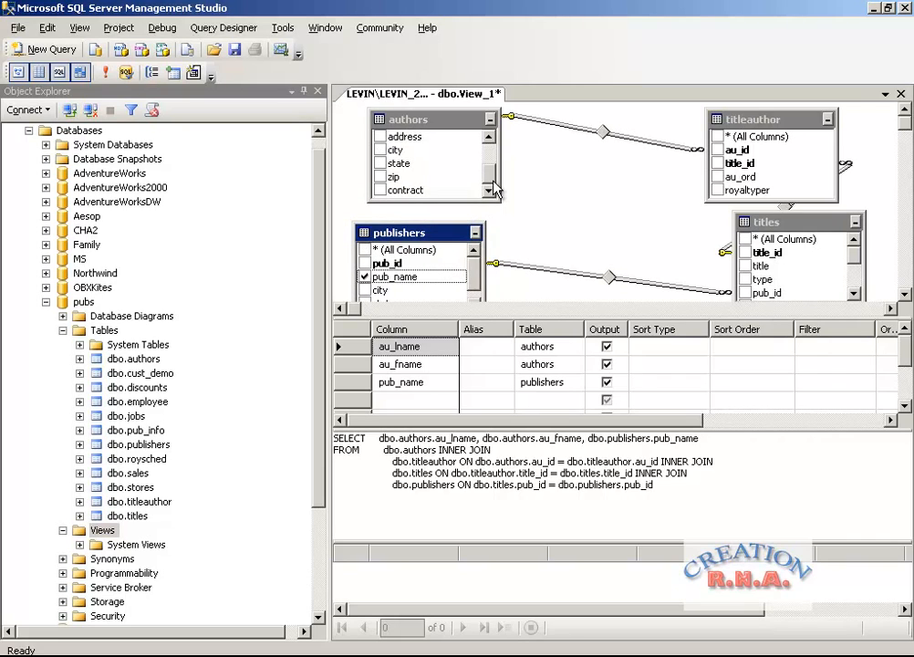
click(380, 163)
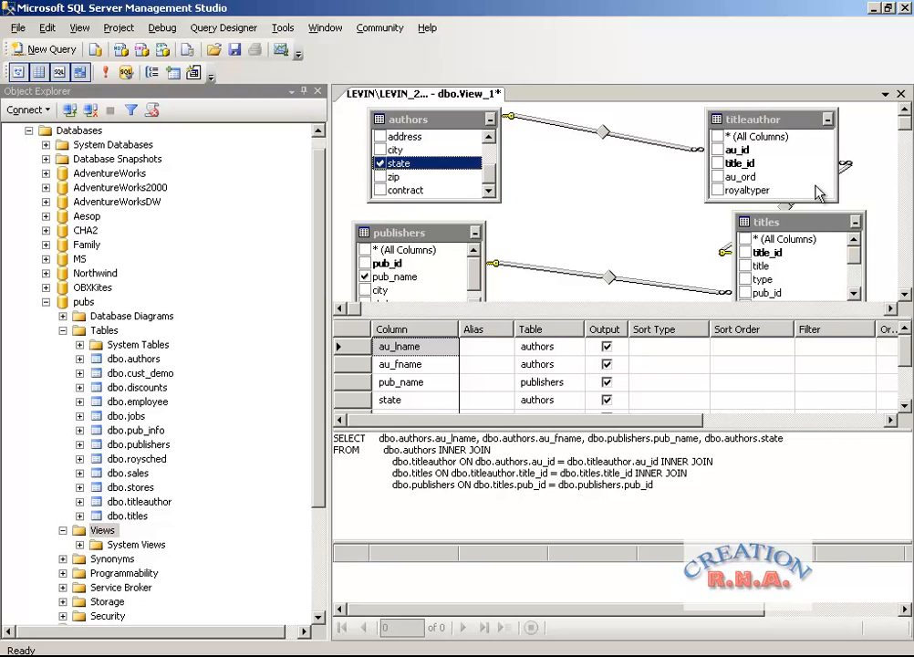
Add royaltyper from titleauthor and title, type and price from titles to the view's output.
click(717, 191)
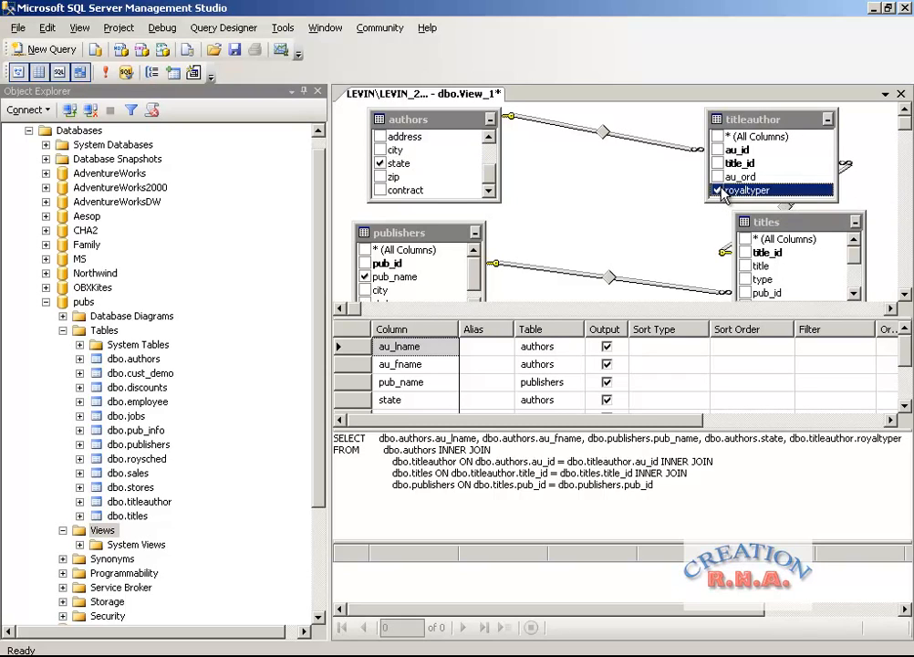
click(744, 265)
click(745, 279)
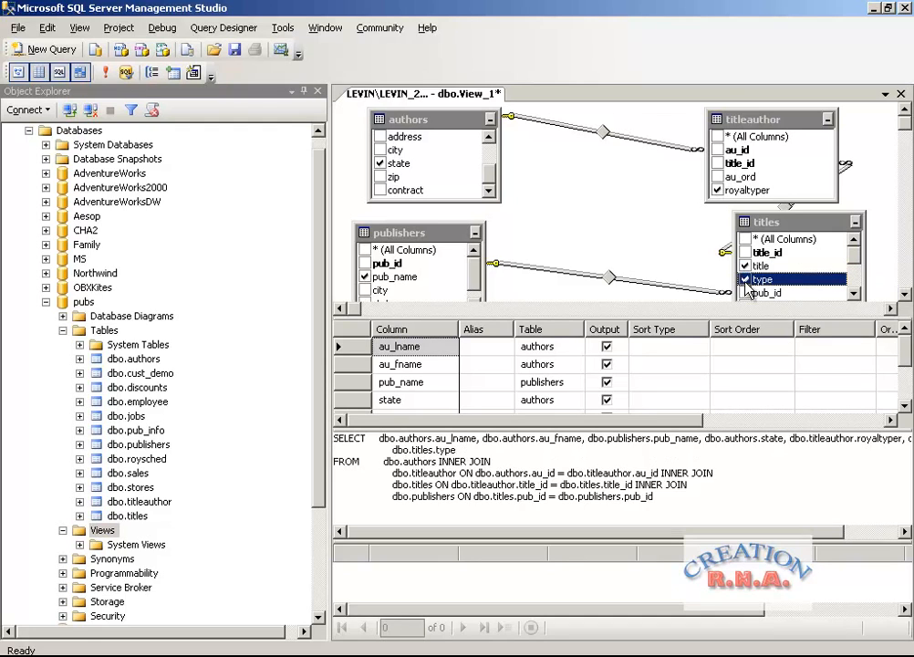
click(853, 293)
click(854, 294)
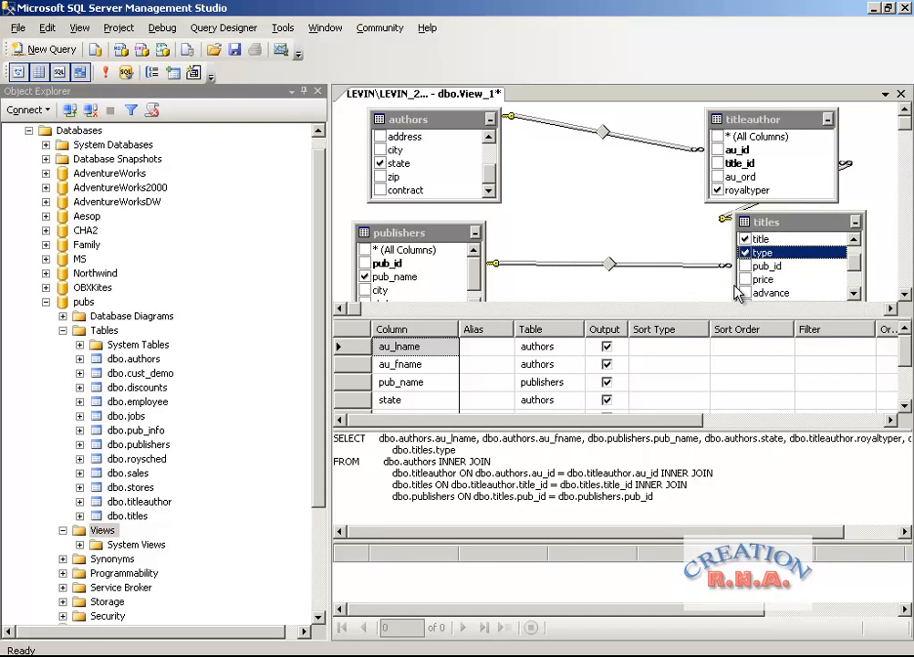
click(745, 279)
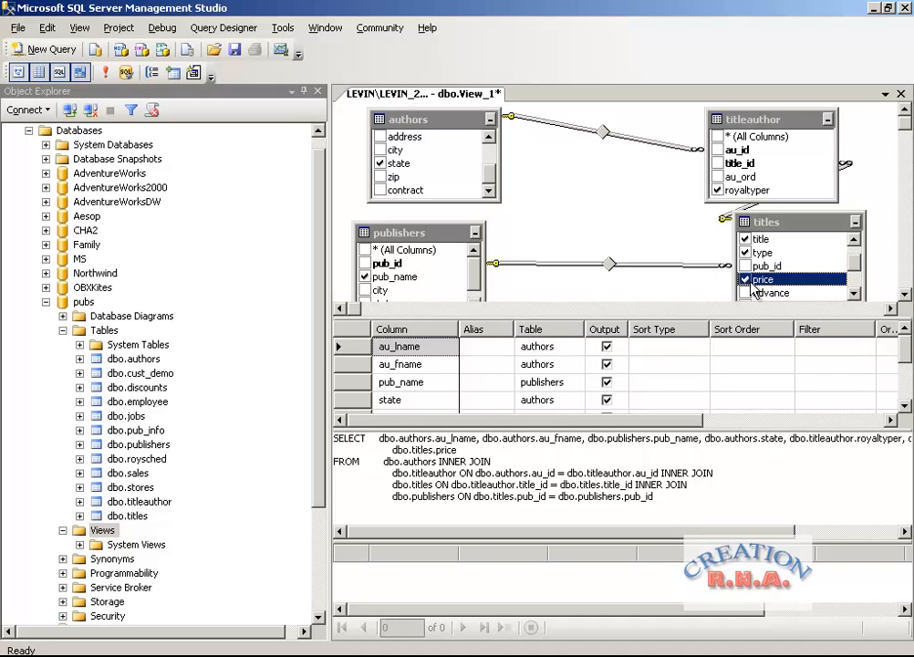
Execute the unsorted view query and look through the returned rows.
click(104, 71)
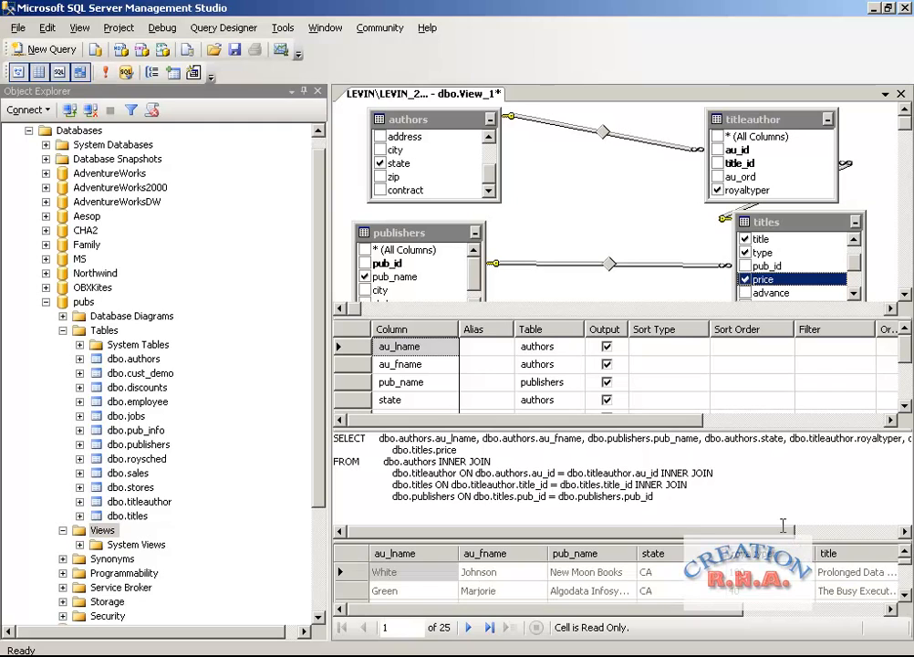
click(905, 595)
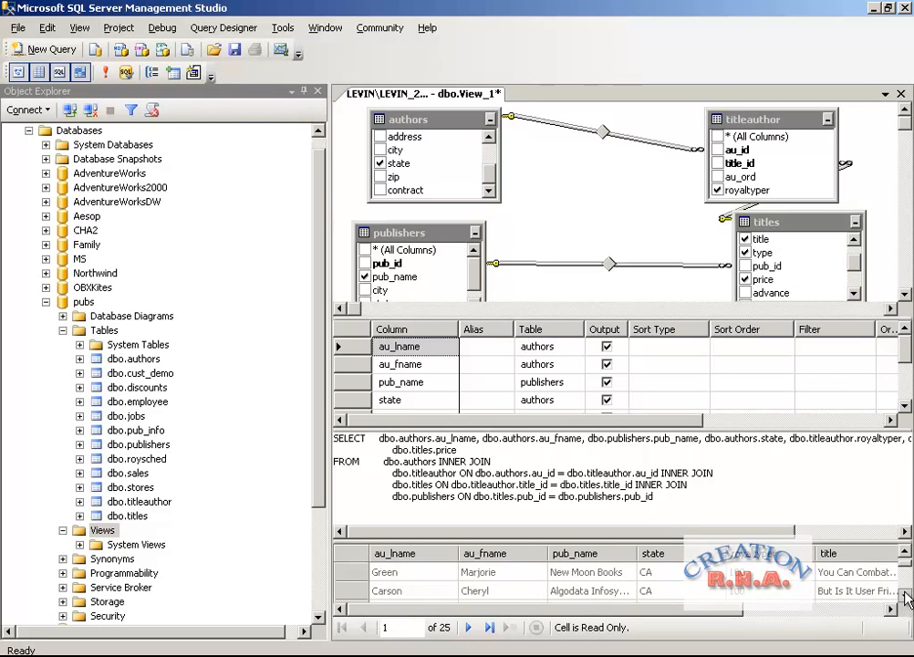
click(906, 595)
click(906, 595)
click(905, 595)
click(906, 594)
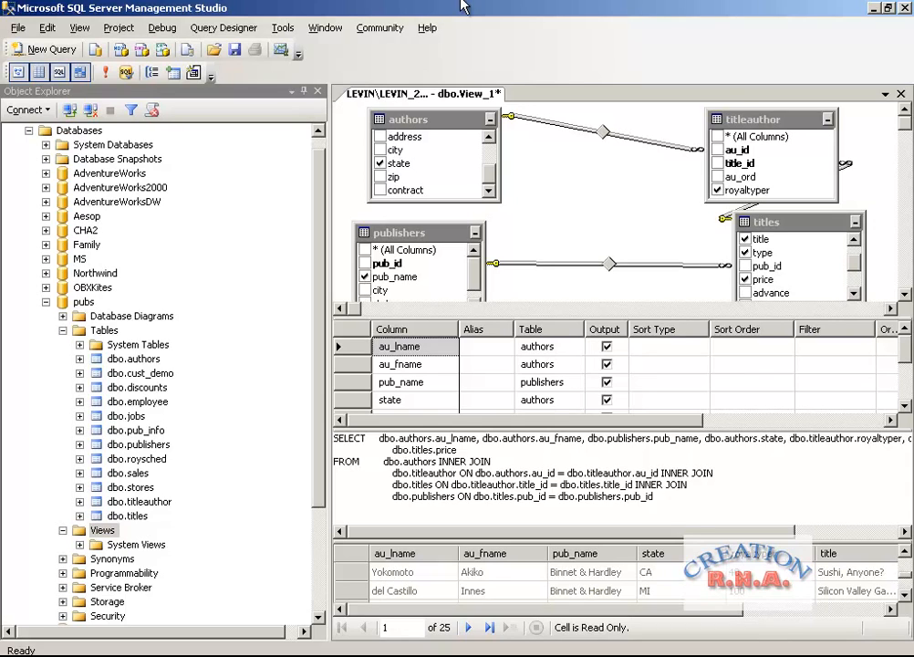
Sort the view by au_lname ascending as first key and au_fname ascending as second key.
click(695, 347)
click(700, 347)
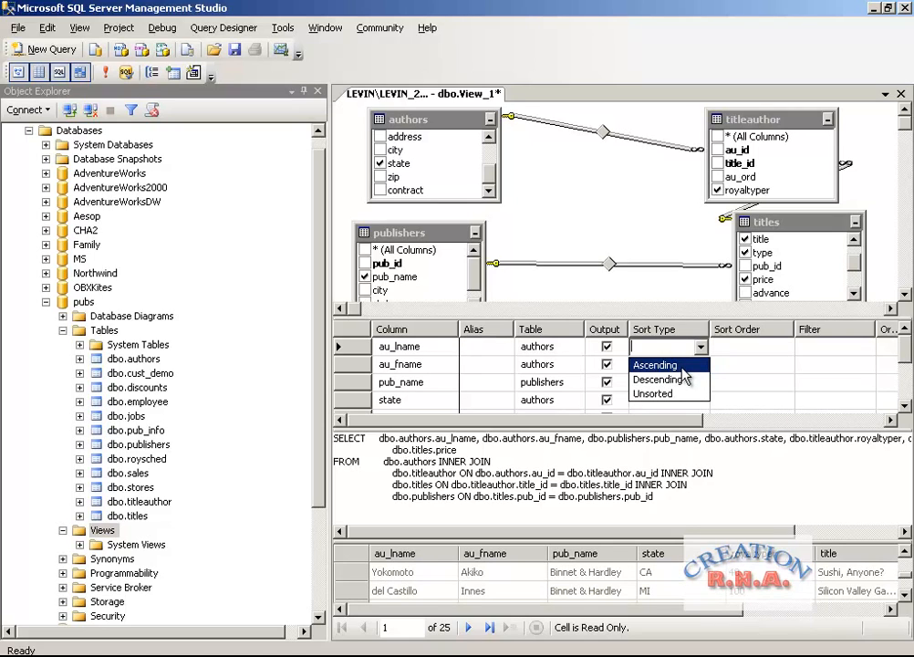
click(682, 367)
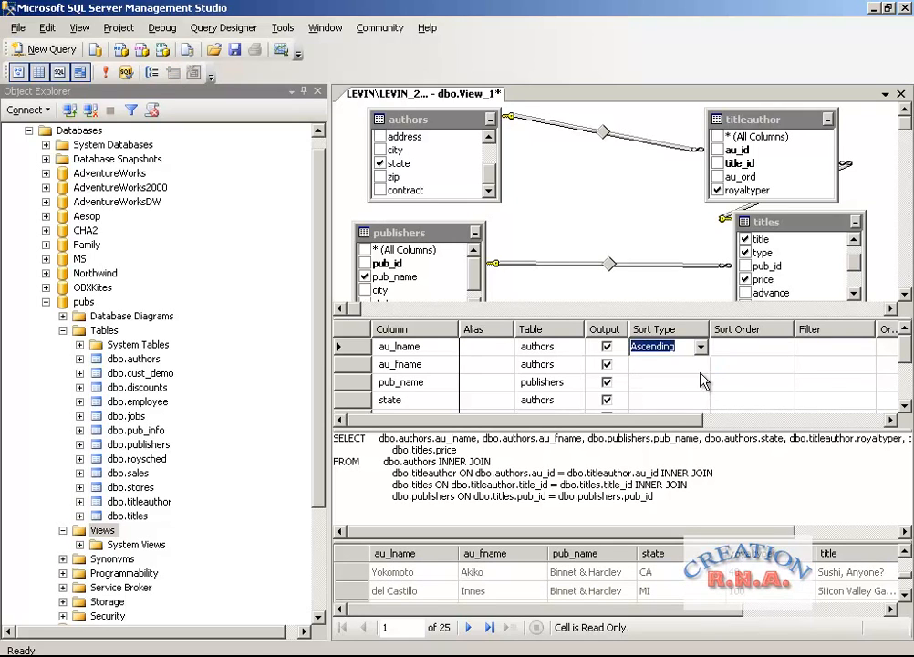
click(700, 368)
click(701, 364)
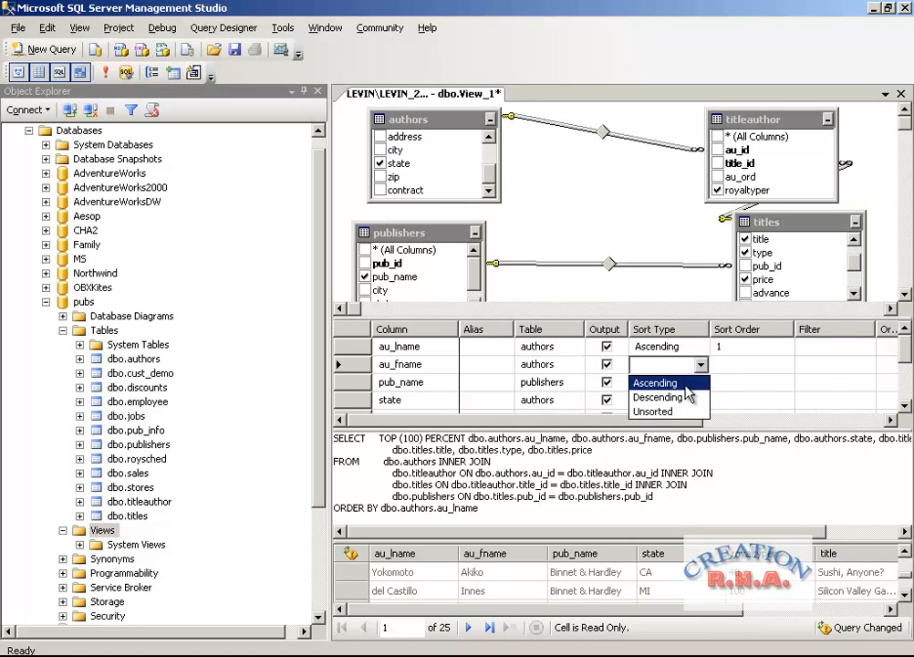
click(683, 384)
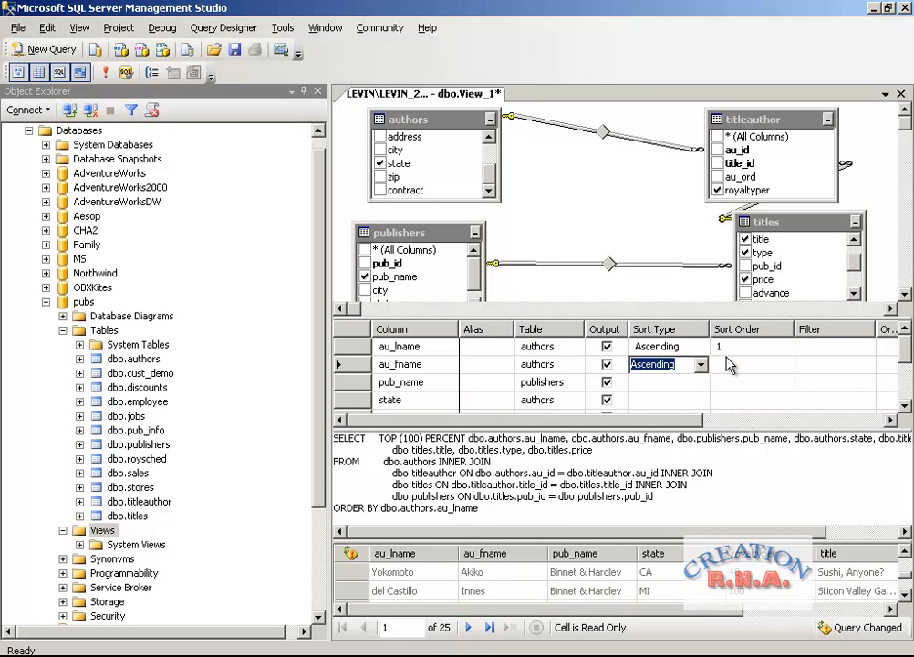
click(727, 362)
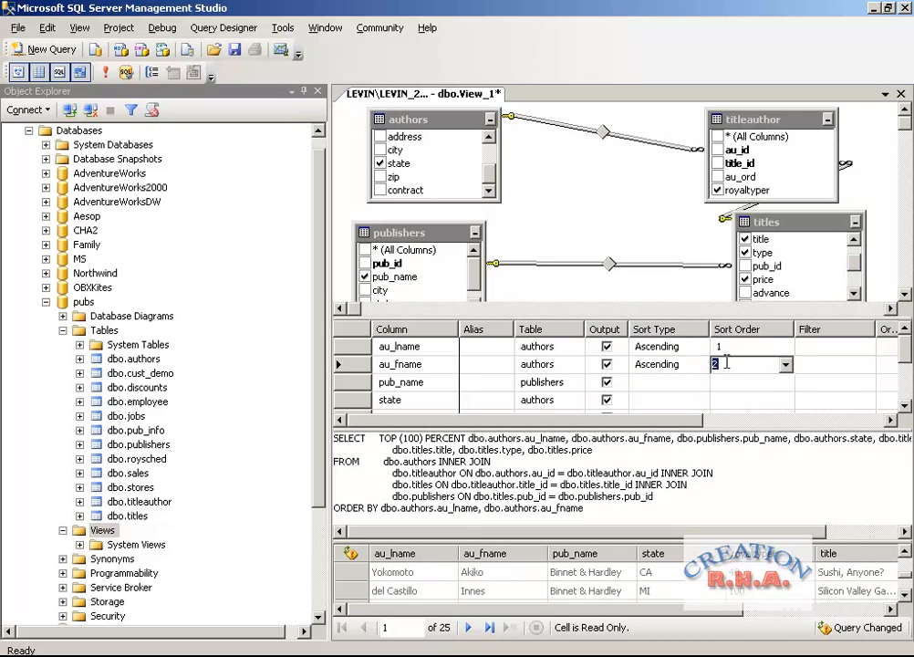
Filter the authors' state column to ='CA' or 'IN'.
click(777, 400)
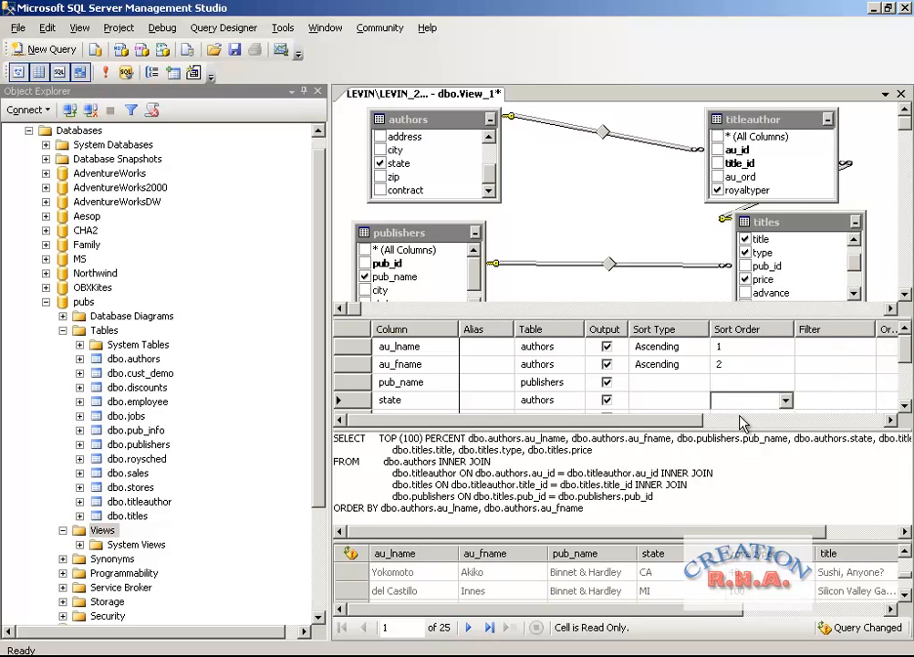
click(814, 401)
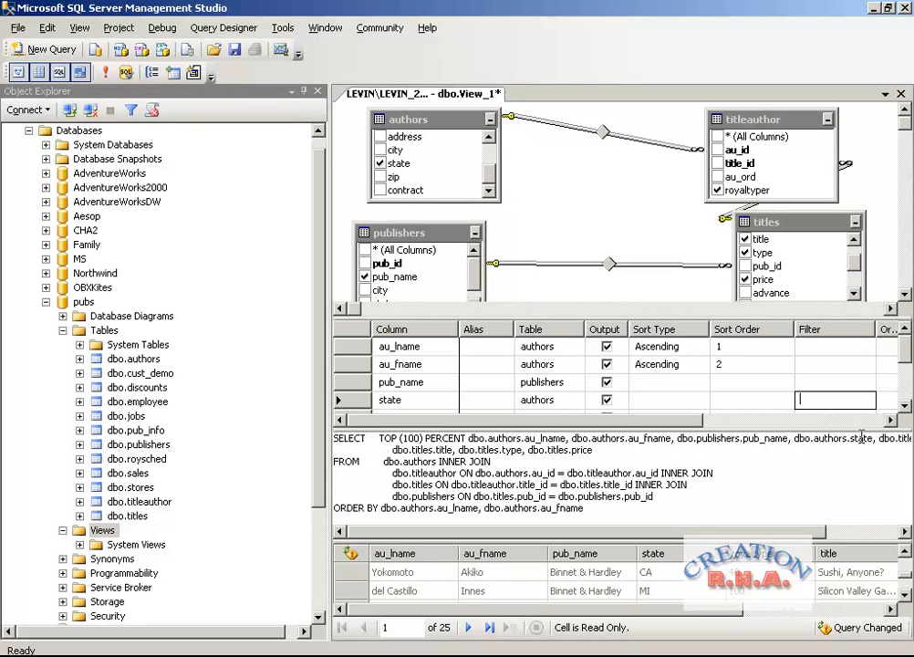
text(='CA' or)
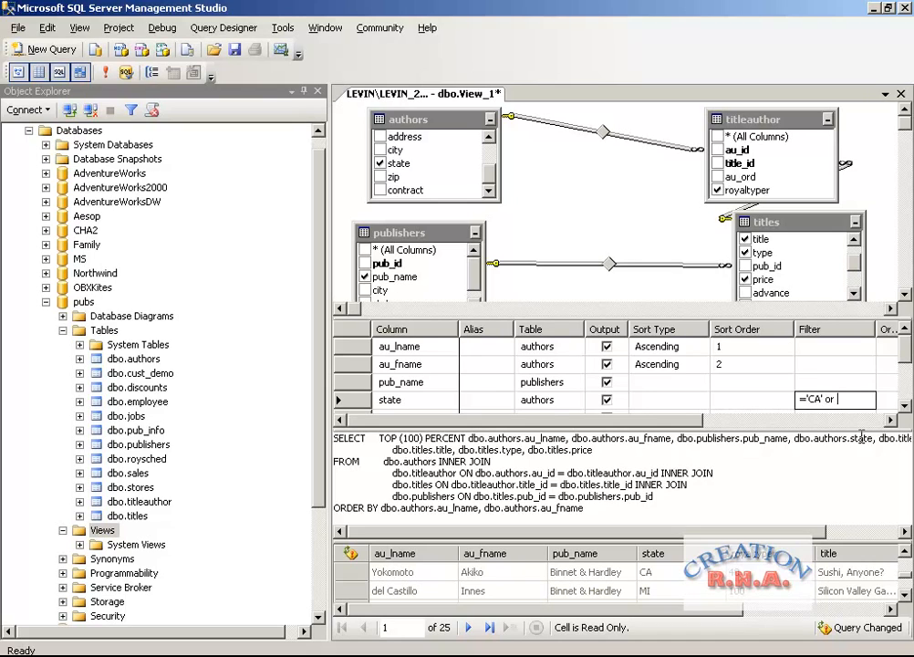
text( 'IN')
key(Tab)
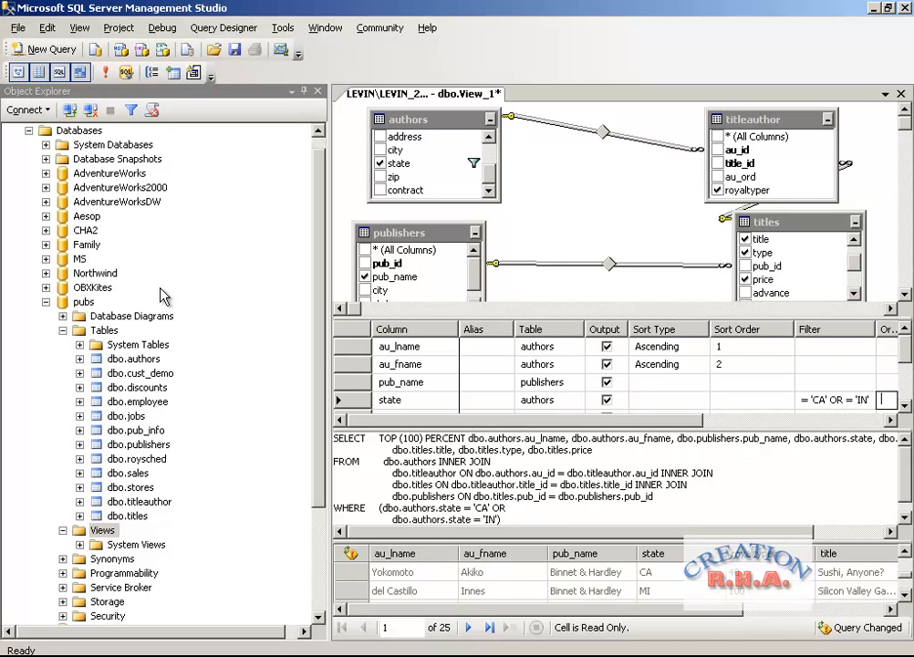
Execute the sorted and filtered view query and look through the returned rows.
click(108, 75)
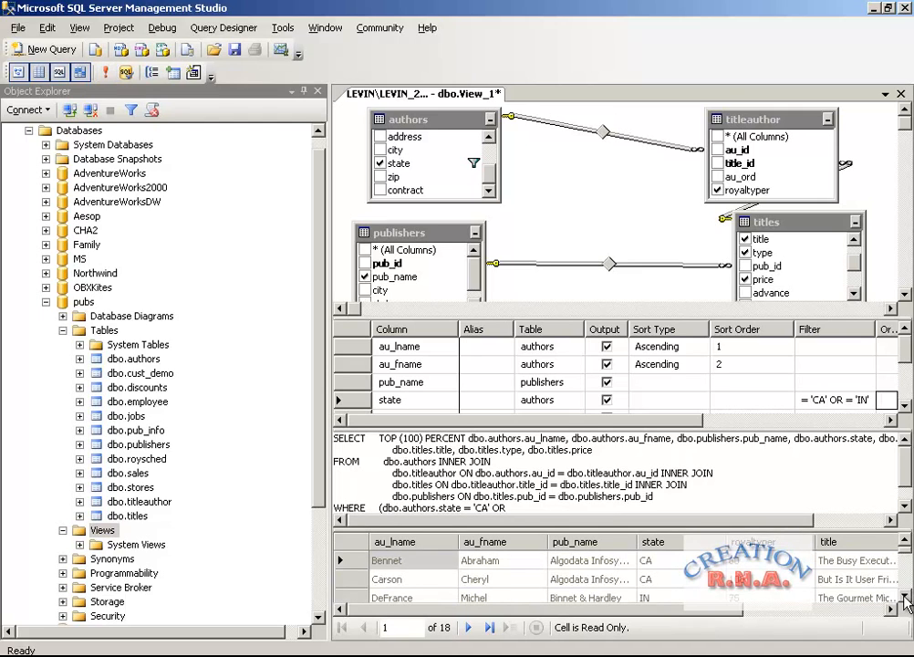
click(905, 598)
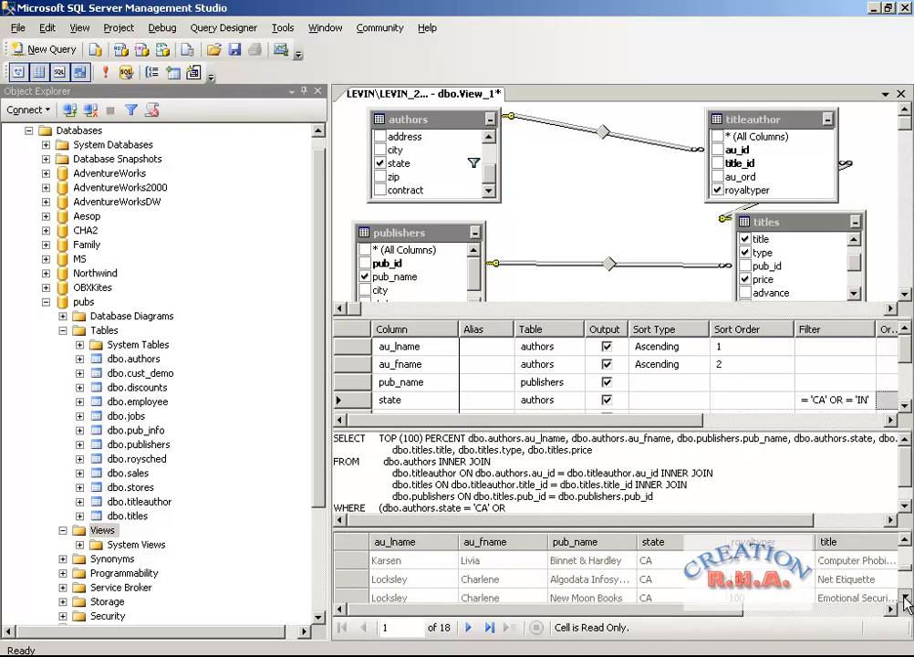
click(905, 597)
click(905, 597)
click(906, 598)
click(905, 597)
click(906, 597)
click(906, 597)
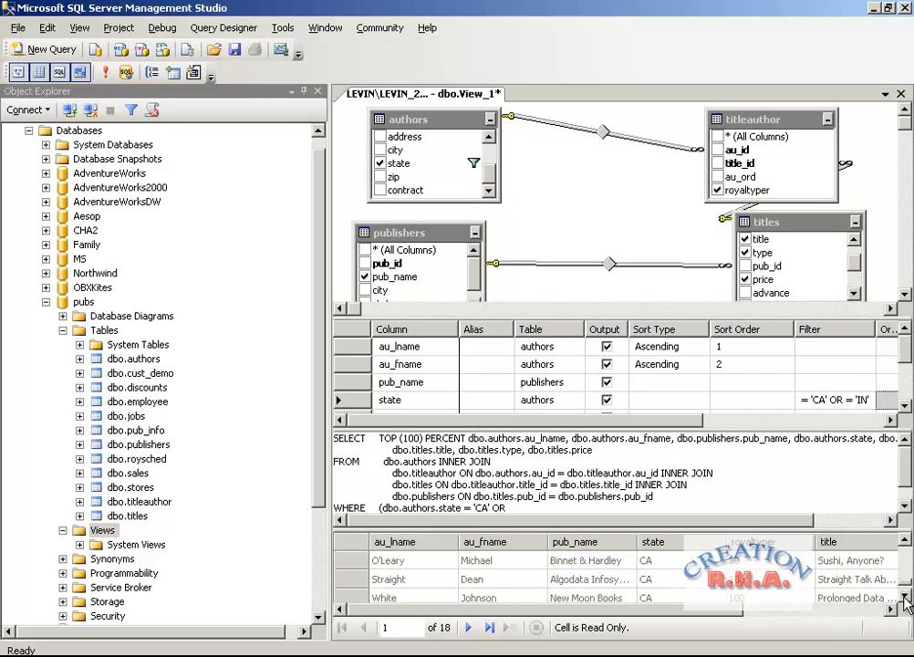
Change the filter on the authors' state column to <> 'CA' AND <> 'IN'.
click(856, 613)
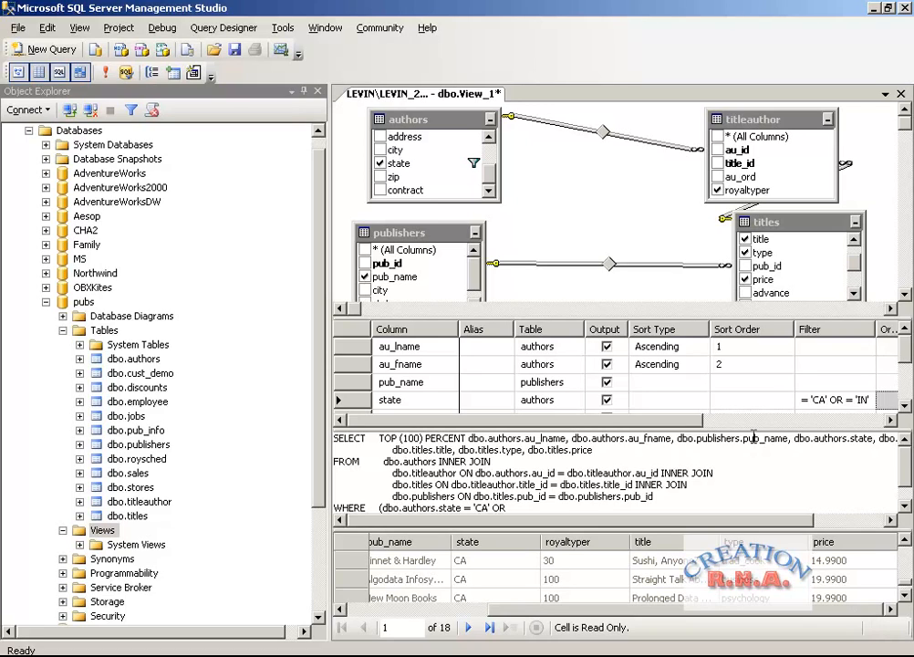
click(809, 397)
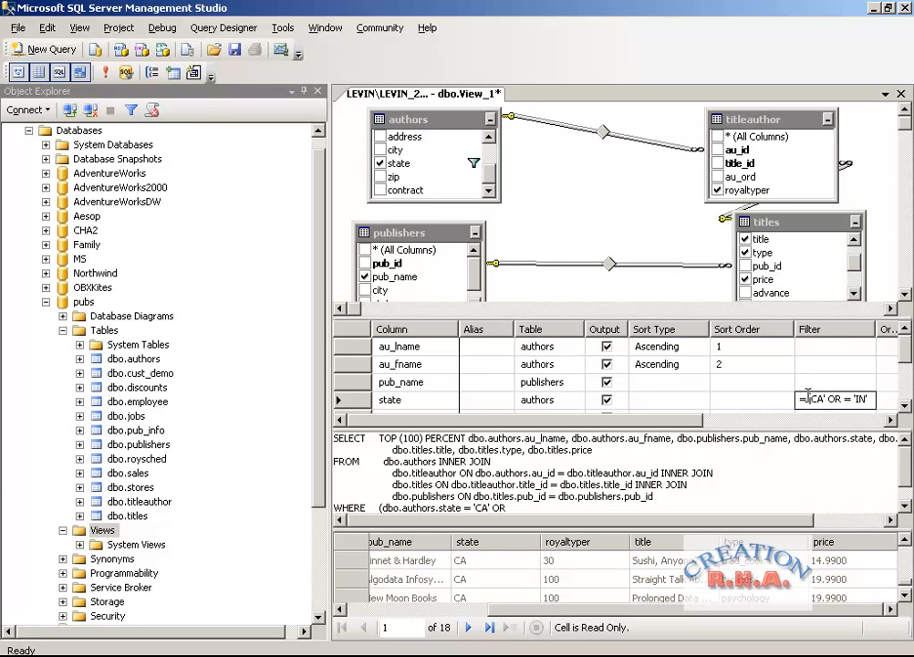
key(BackSpace)
text(<)
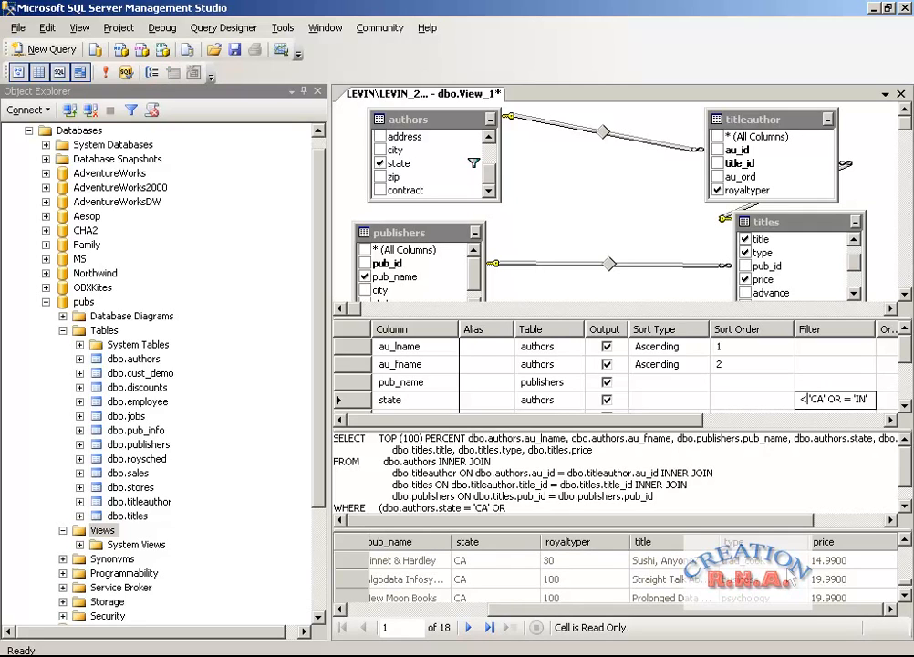
text(>)
key(Tab)
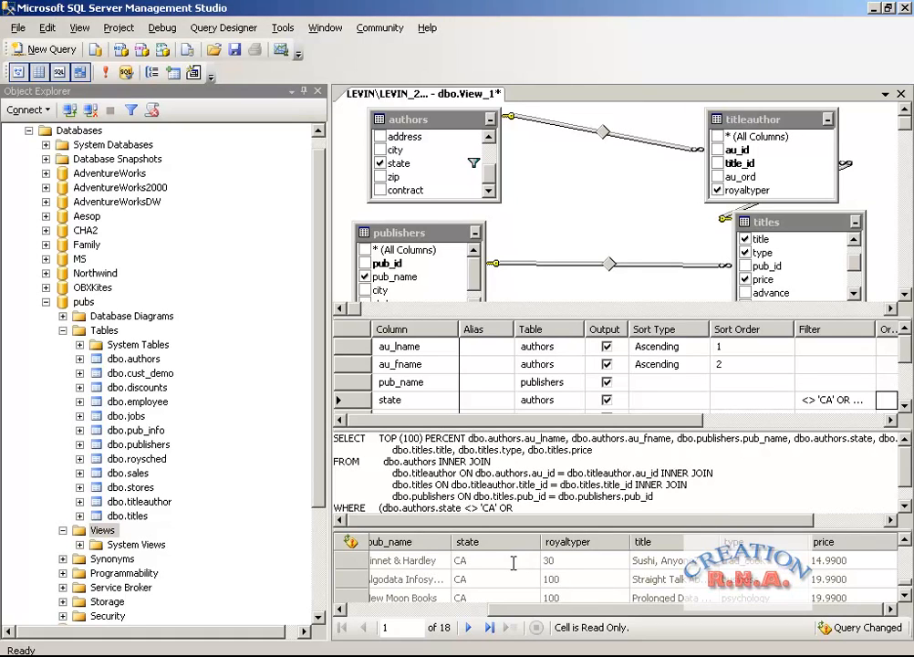
click(903, 510)
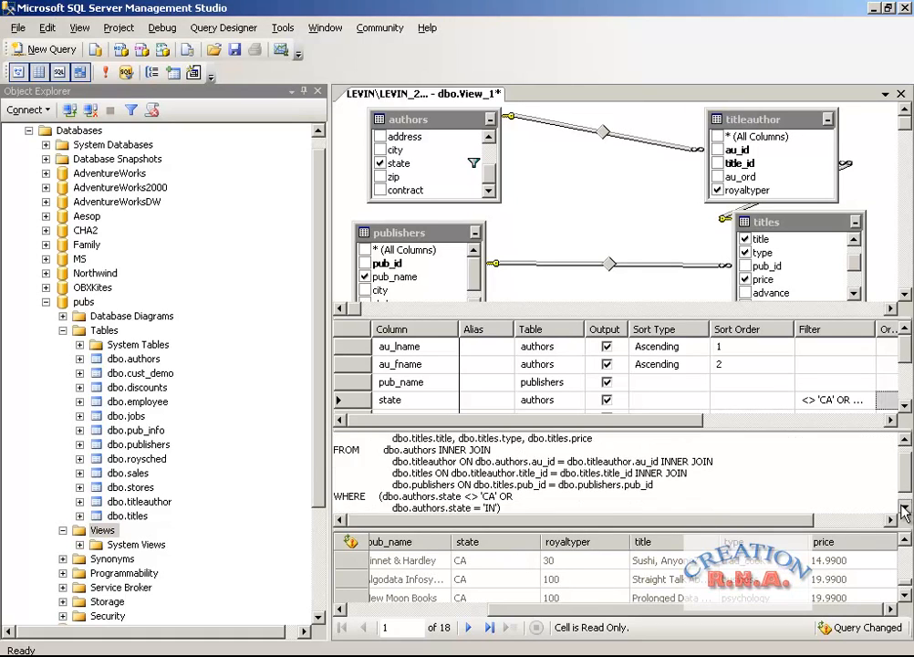
Execute the view query with the changed state filter and widen the Filter column to fit the whole condition.
click(104, 72)
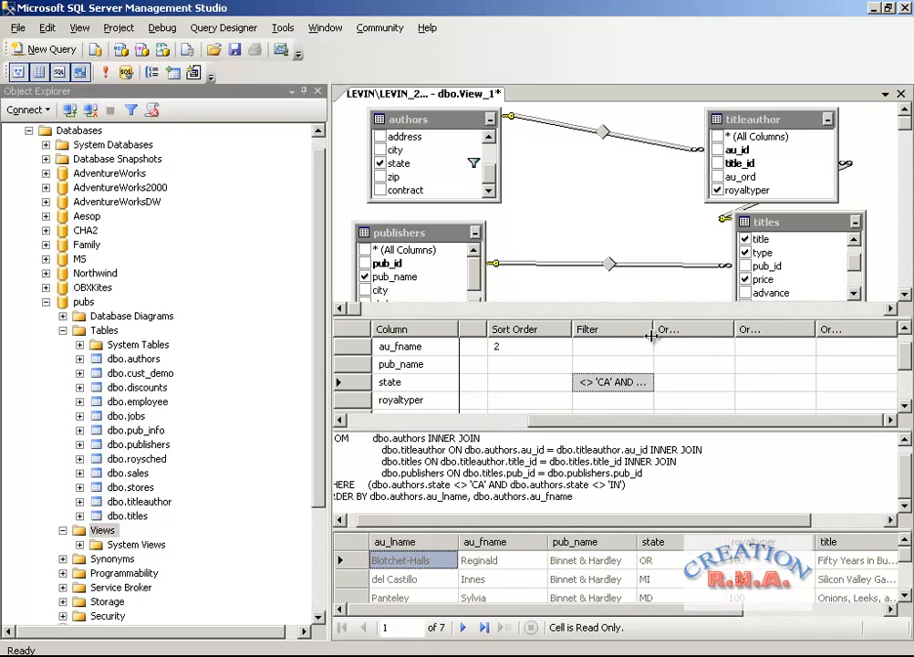
click(647, 329)
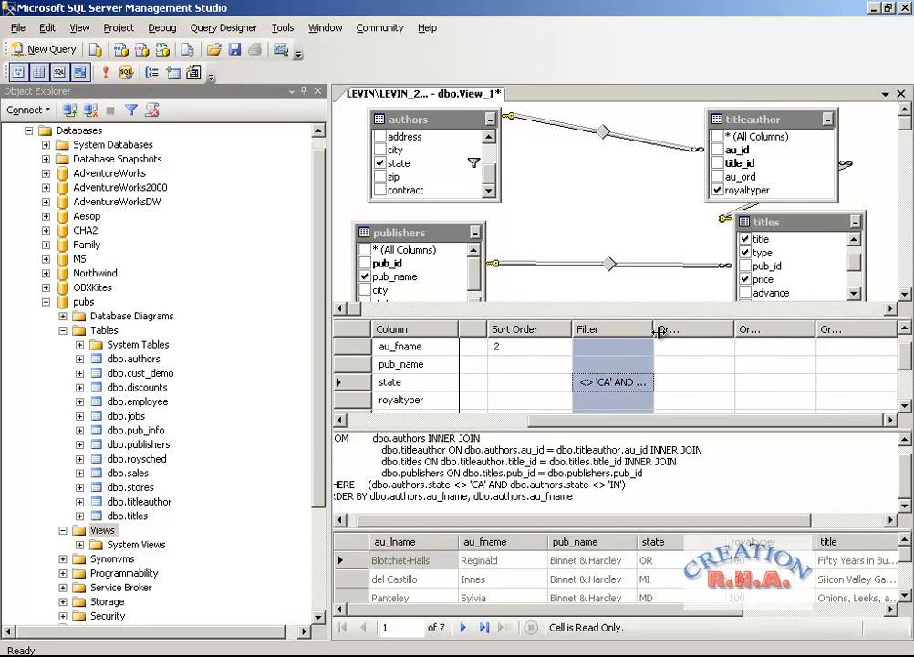
drag(652, 329, 750, 334)
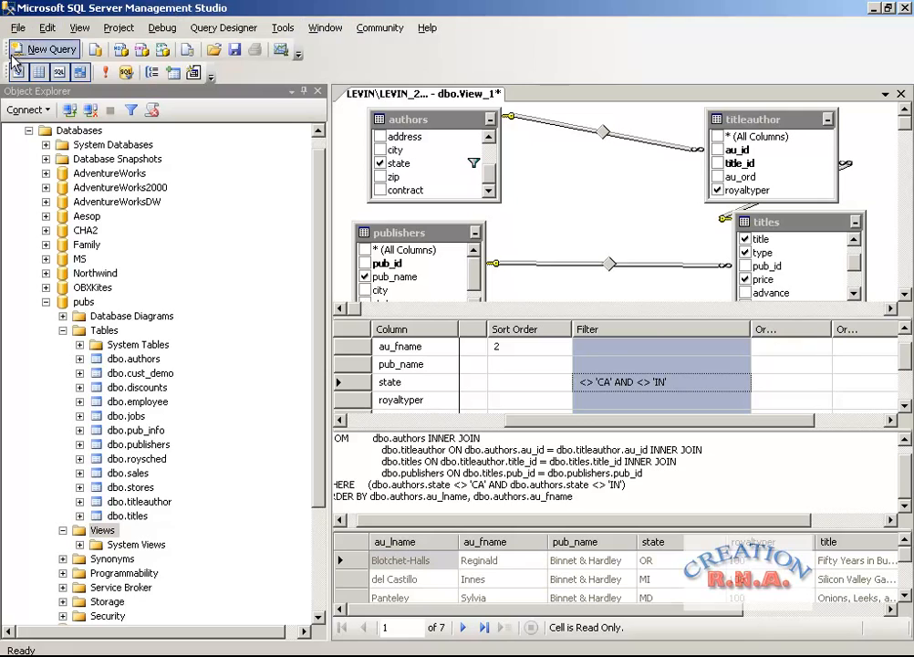
Execute the view query again and look through the returned authors down to the last row and back.
click(108, 73)
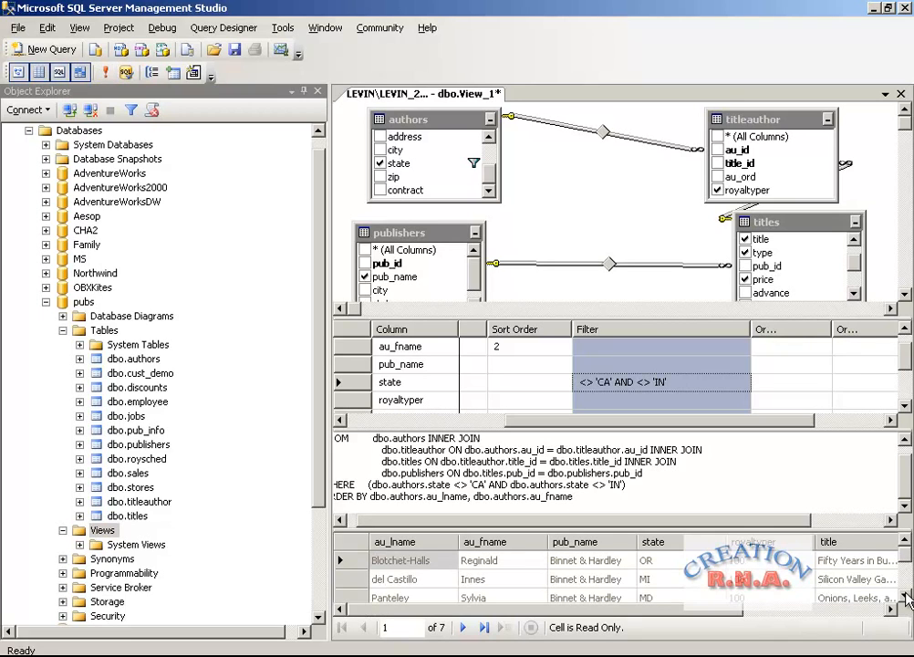
click(906, 594)
click(906, 594)
click(906, 595)
click(906, 595)
click(905, 595)
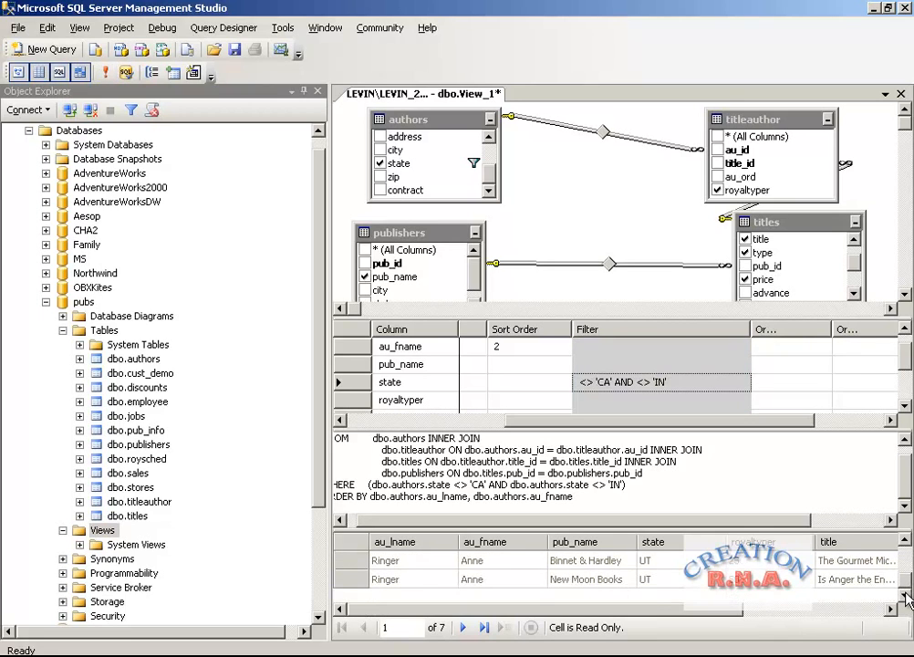
click(906, 540)
click(906, 540)
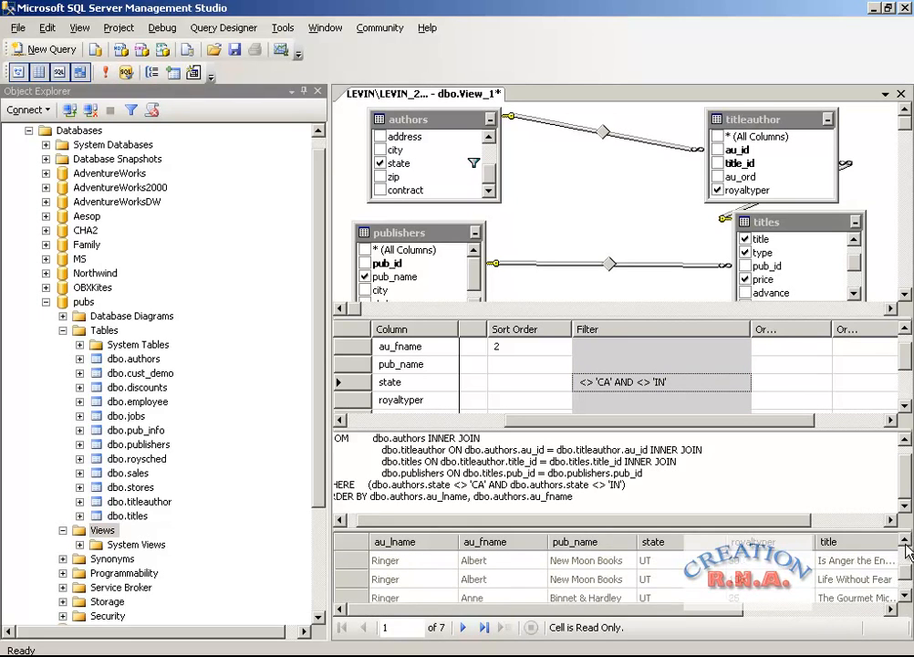
click(905, 540)
click(906, 539)
click(905, 540)
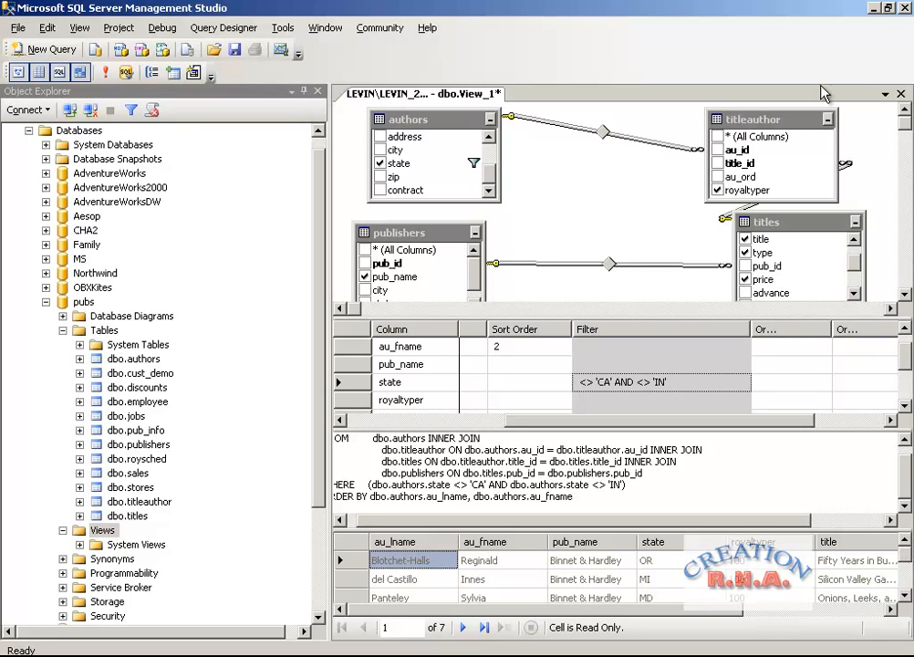
Close the view designer, saving the view under the name AUTHOR_VIEW.
click(899, 94)
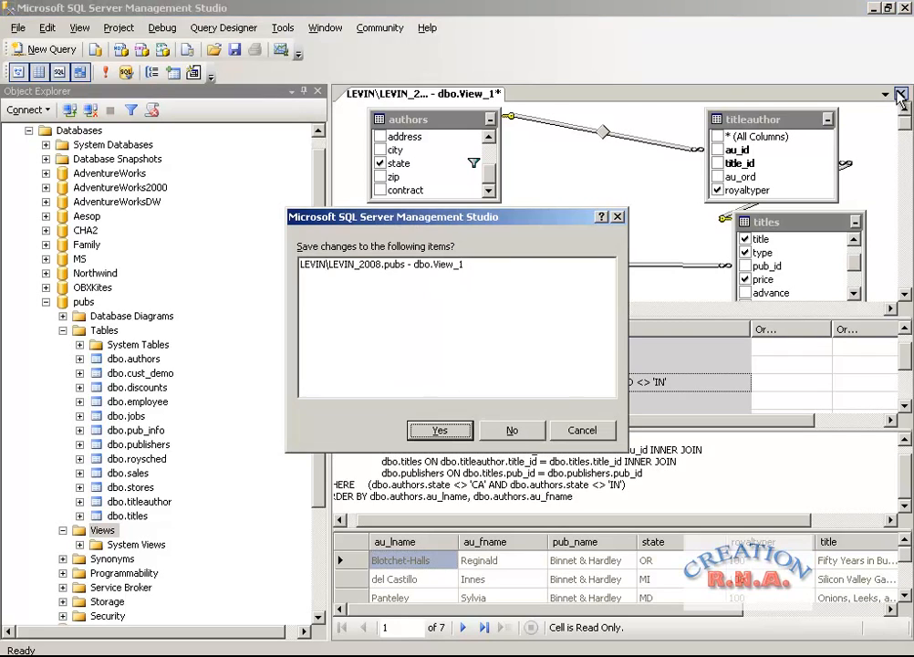
click(446, 437)
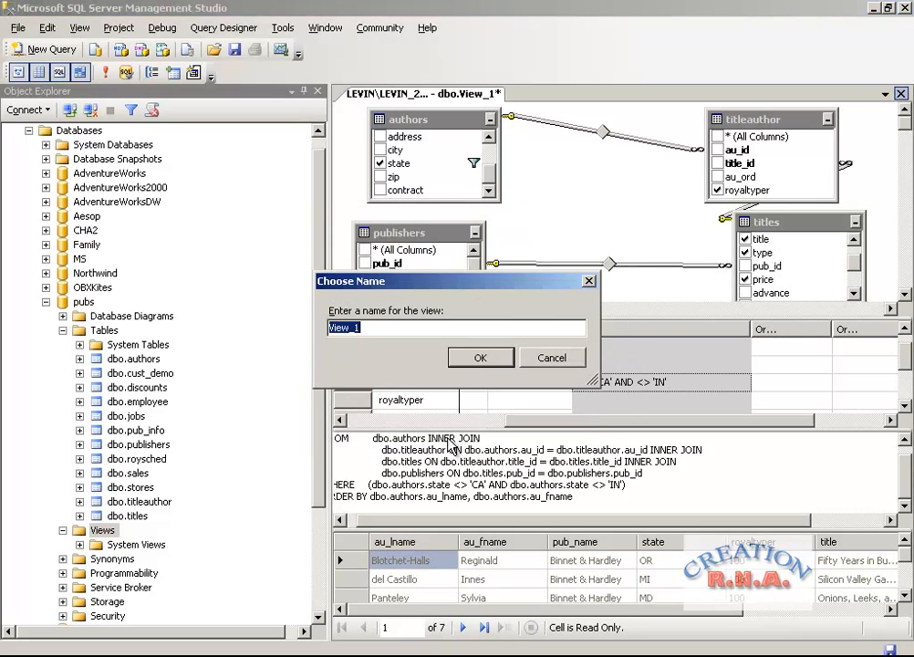
text(AUTHOER)
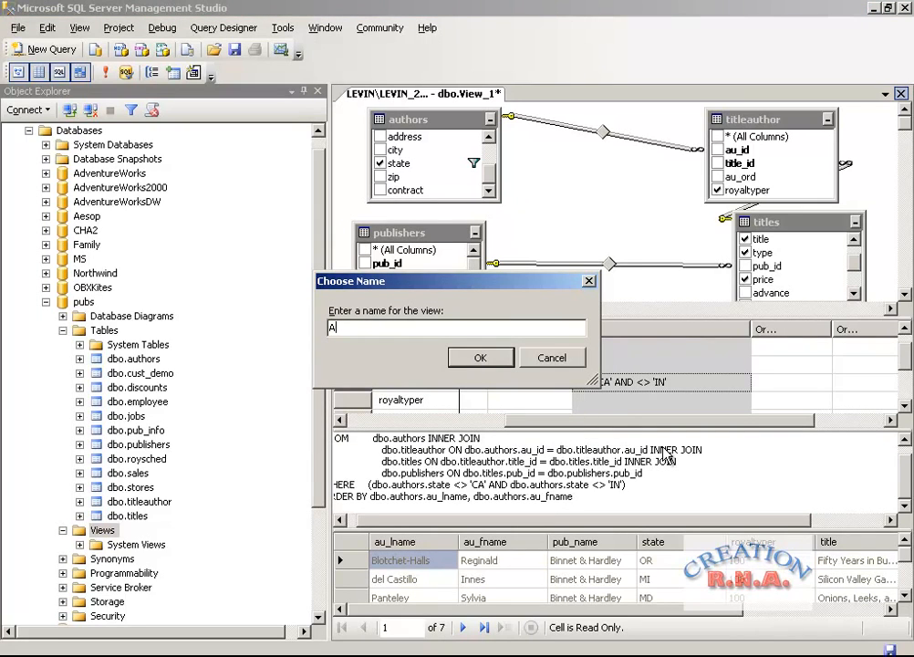
text(\E)
key(BackSpace)
key(BackSpace)
key(BackSpace)
key(BackSpace)
text(R_VIEW)
key(Return)
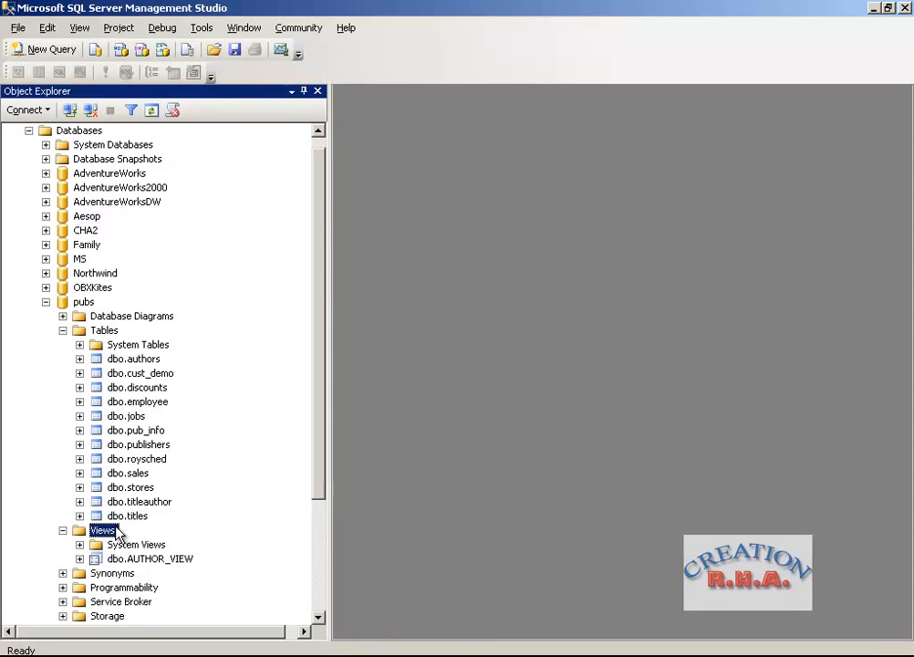
Expand dbo.AUTHOR_VIEW and its Columns folder in the pubs database to examine the view's columns and data types.
click(79, 558)
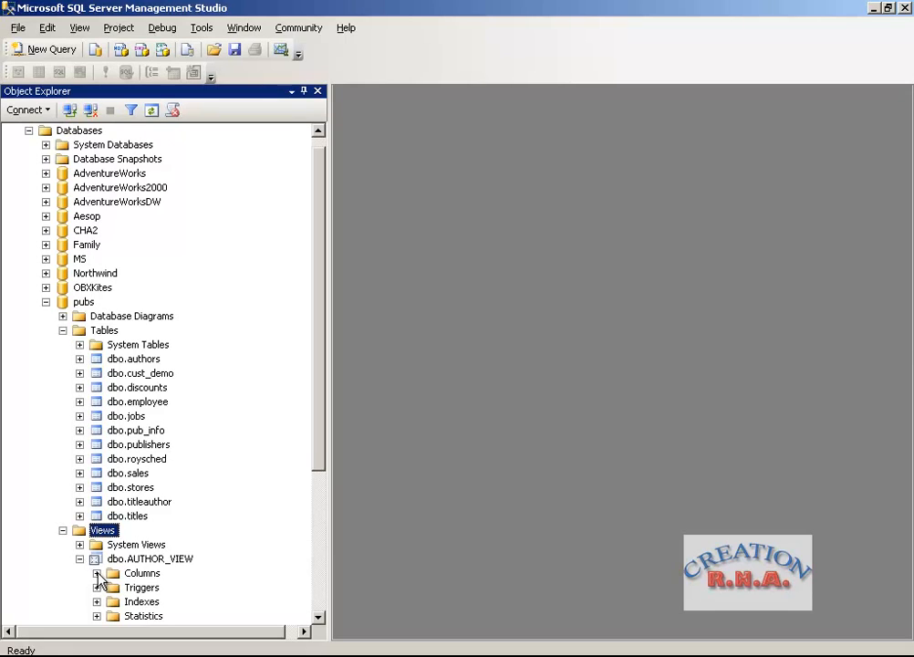
click(96, 573)
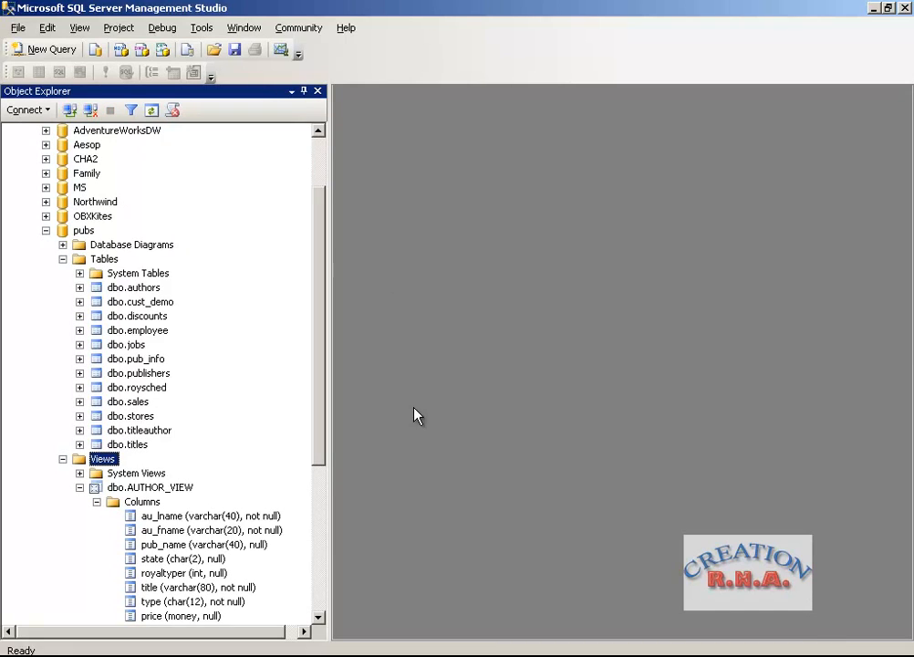
click(321, 602)
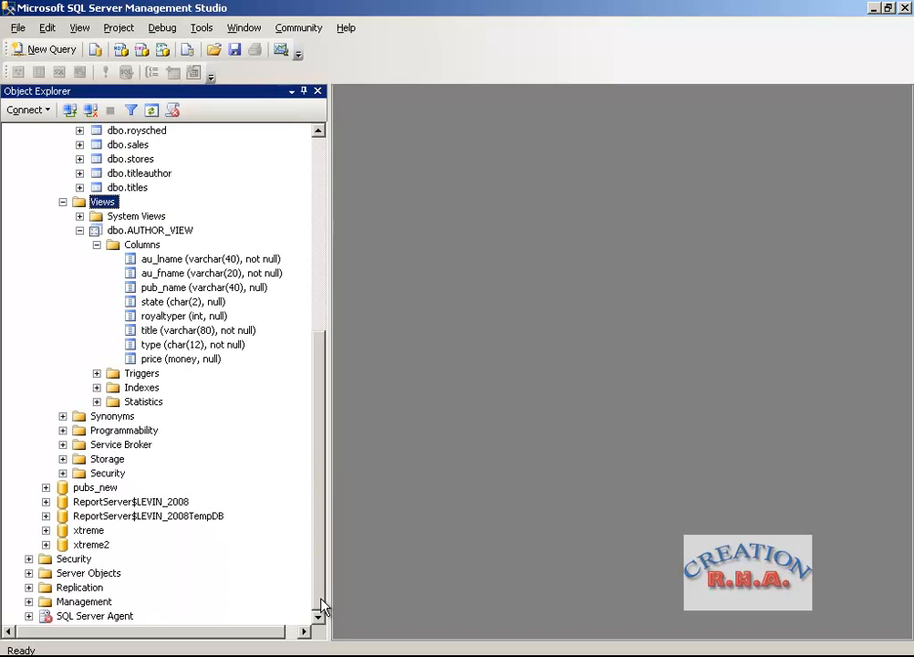